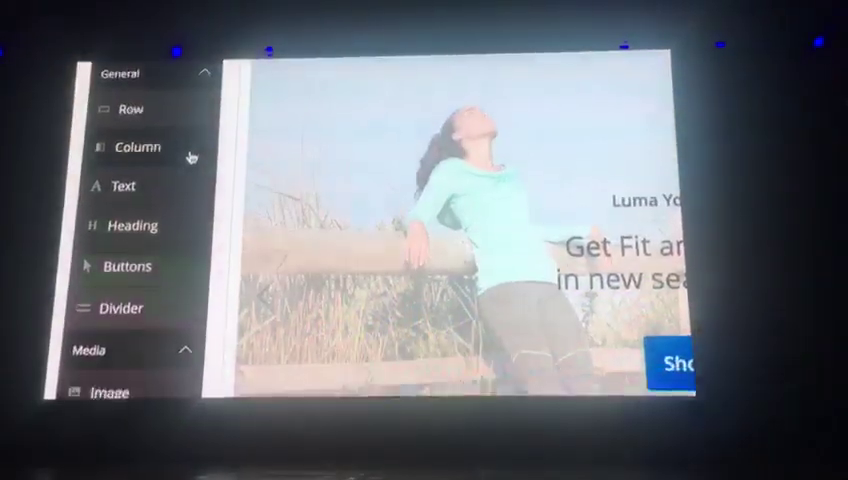
{"action": "scroll", "coordinate": [191, 156], "scroll_direction": "down", "scroll_amount": 2}
{"action": "scroll", "coordinate": [185, 190], "scroll_direction": "down", "scroll_amount": 2}
{"action": "scroll", "coordinate": [180, 215], "scroll_direction": "down", "scroll_amount": 2}
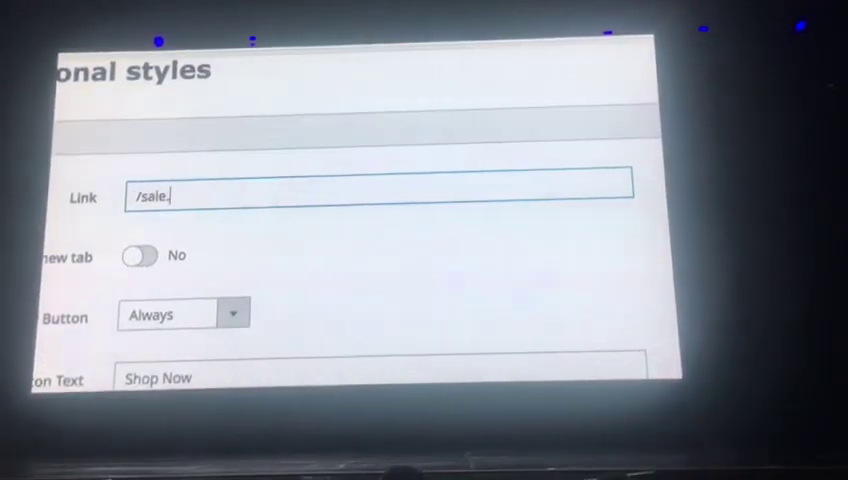
{"action": "type", "text": "tml"}
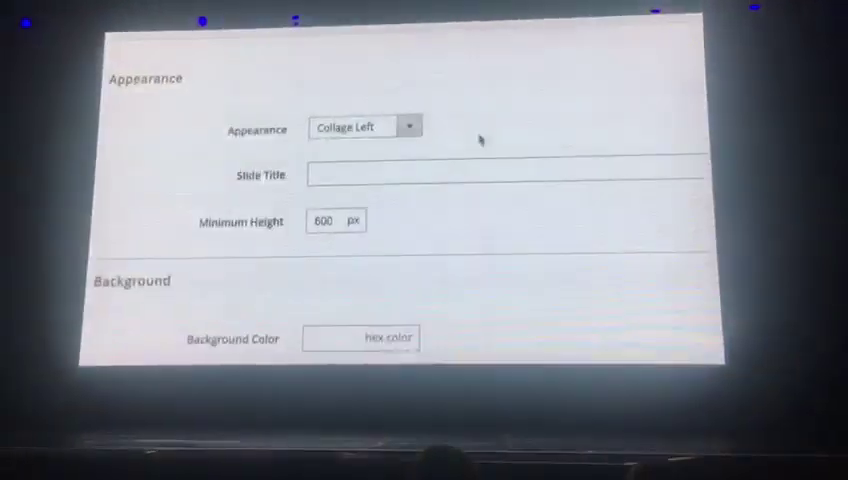
Review the slide Appearance options and keep Collage Left
{"action": "left_click", "coordinate": [365, 127]}
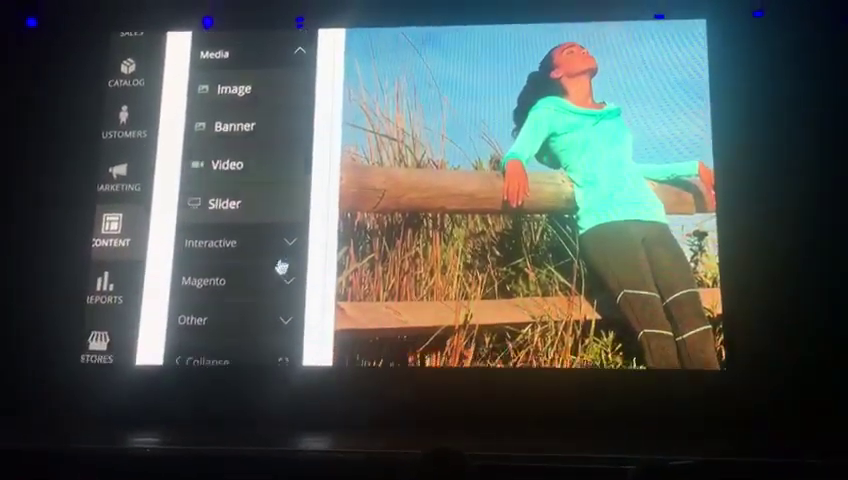
From the Magento elements, schedule the Seasonal Sale update starting April 25, 2018
{"action": "left_click", "coordinate": [282, 278]}
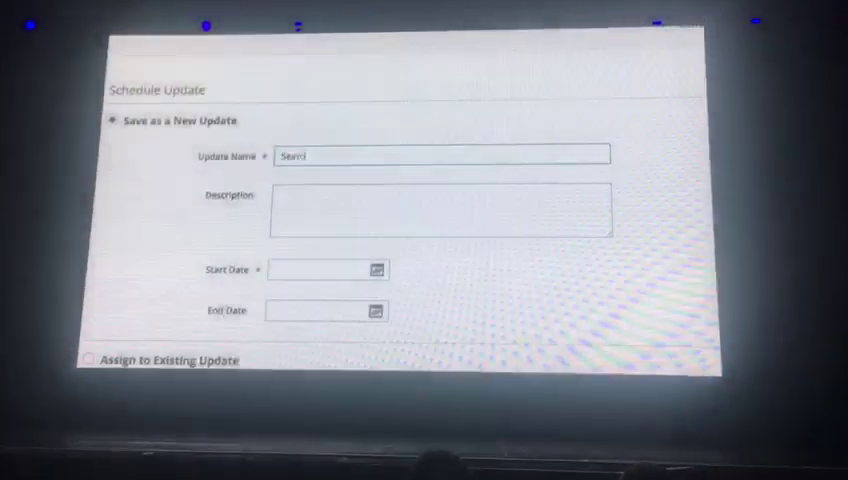
{"action": "type", "text": "ale"}
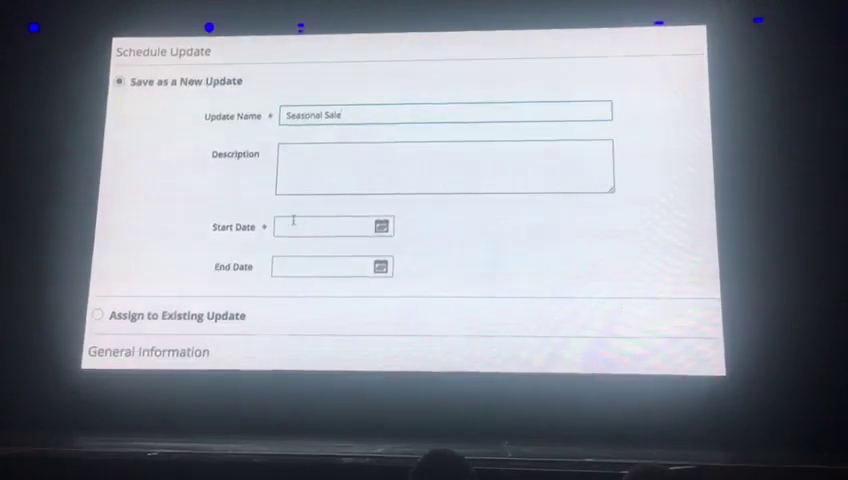
{"action": "left_click", "coordinate": [380, 272]}
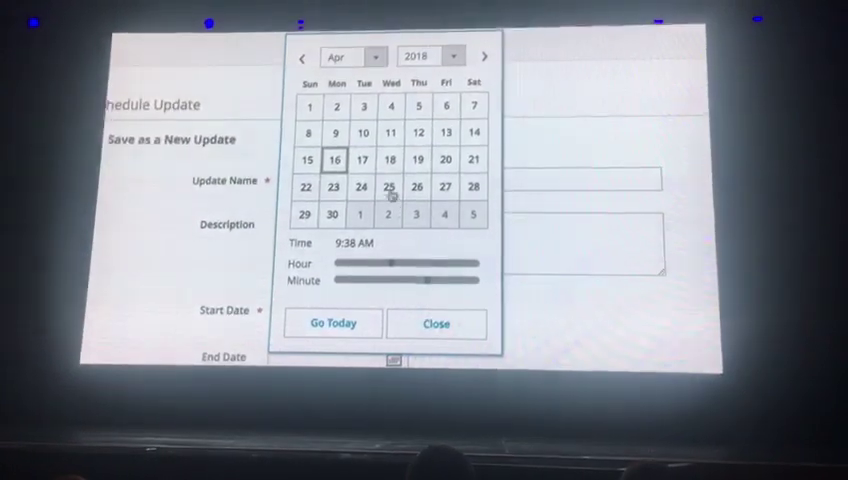
{"action": "left_click", "coordinate": [387, 186]}
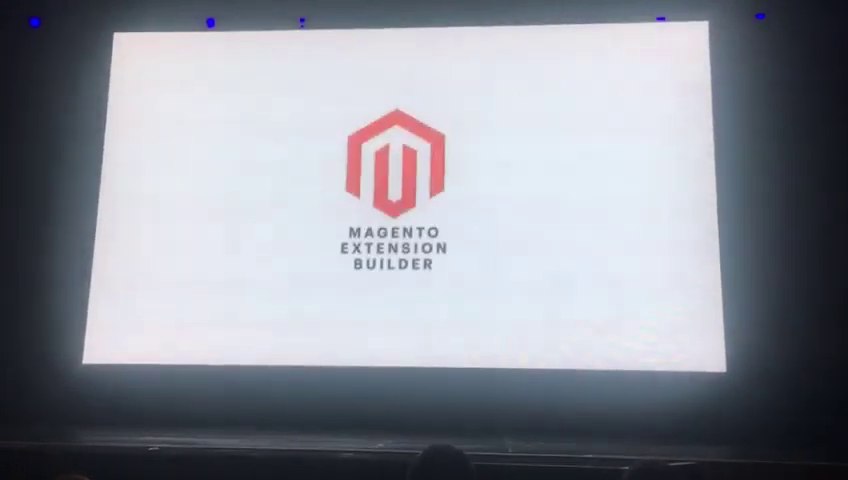